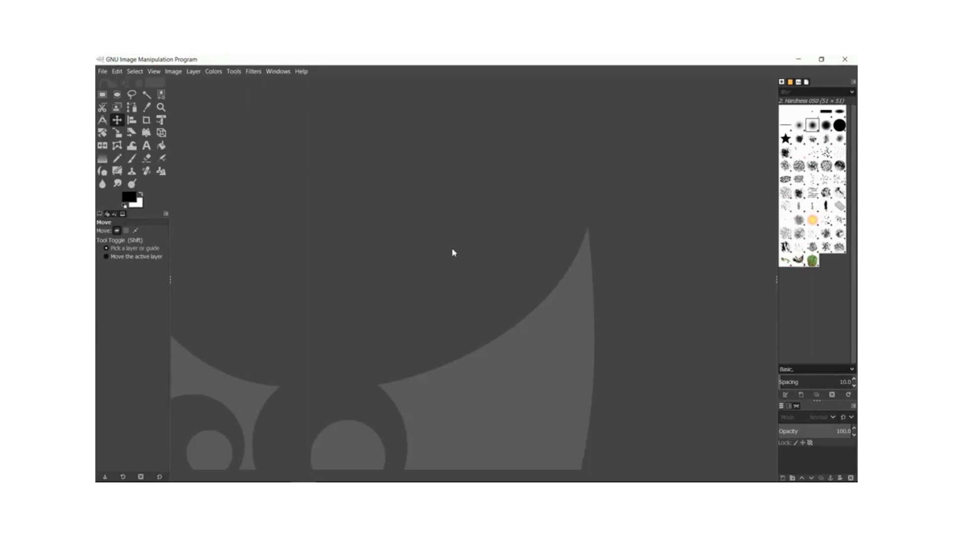
Change the interface theme to System in the preferences.
{"action": "left_click", "coordinate": [117, 72]}
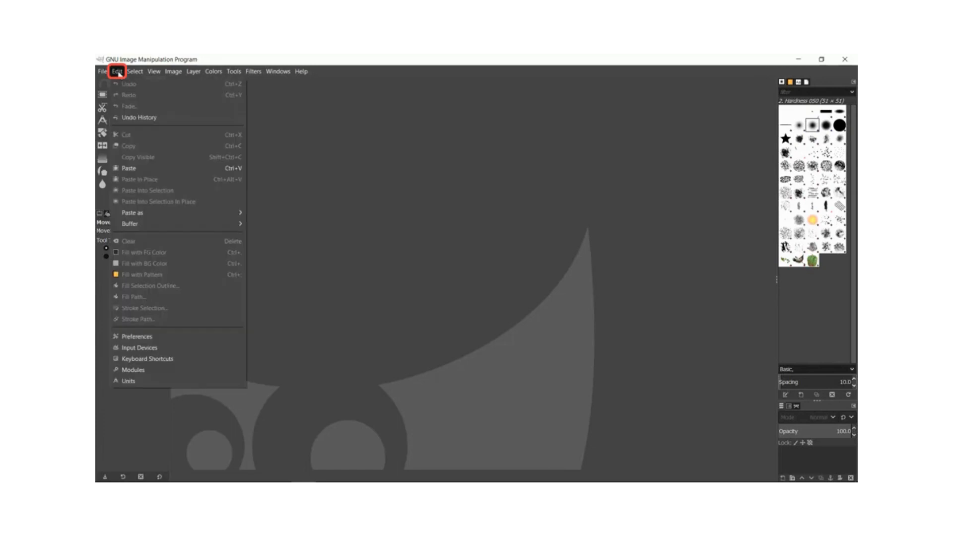
{"action": "left_click", "coordinate": [168, 339]}
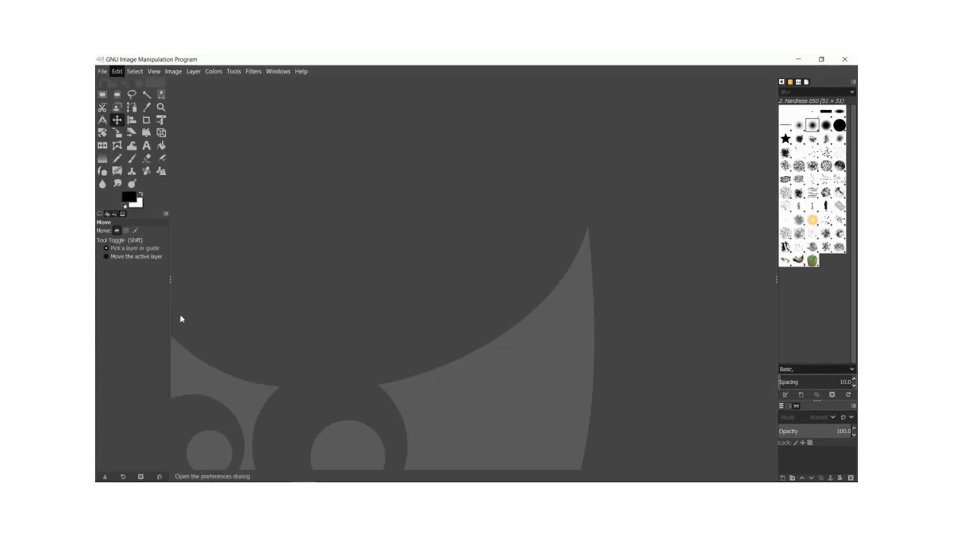
{"action": "left_click", "coordinate": [194, 225]}
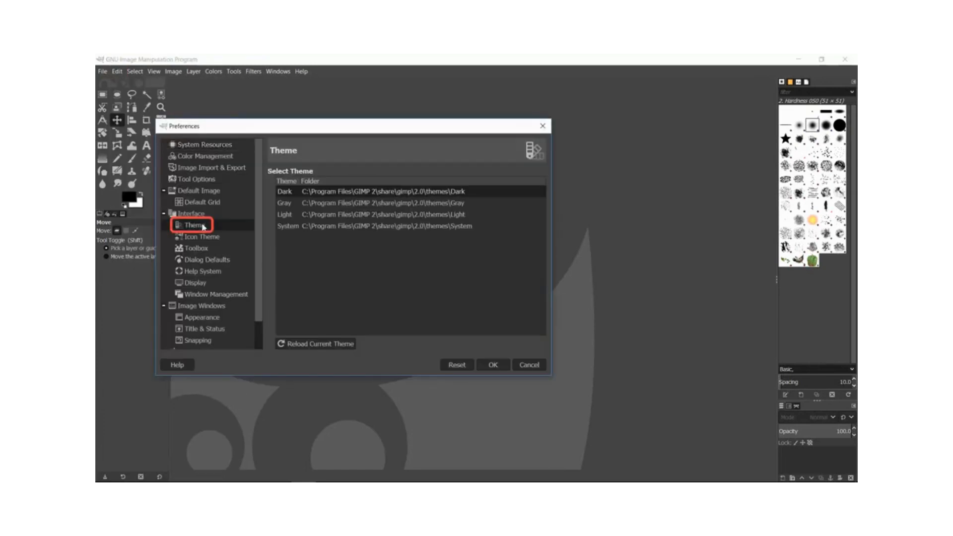
{"action": "left_click", "coordinate": [333, 228]}
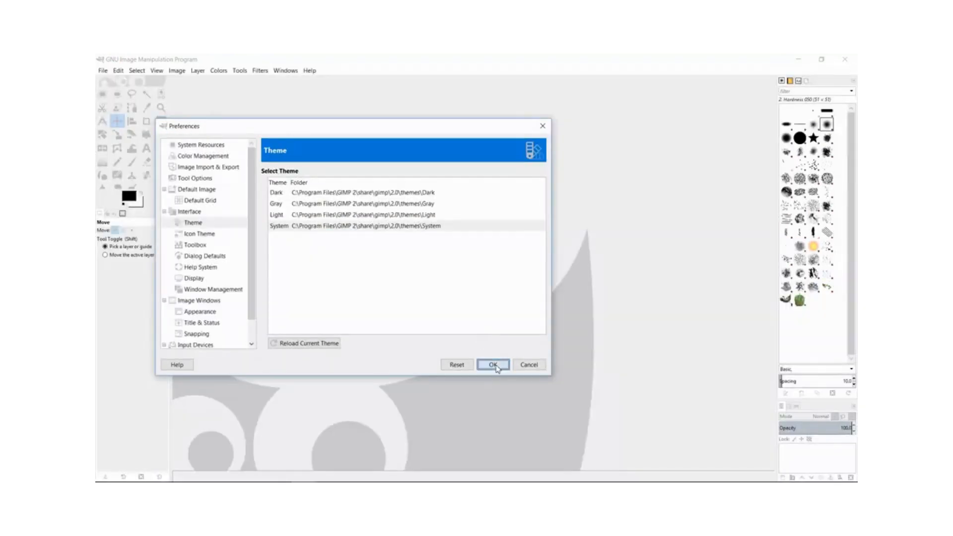
{"action": "left_click", "coordinate": [493, 365]}
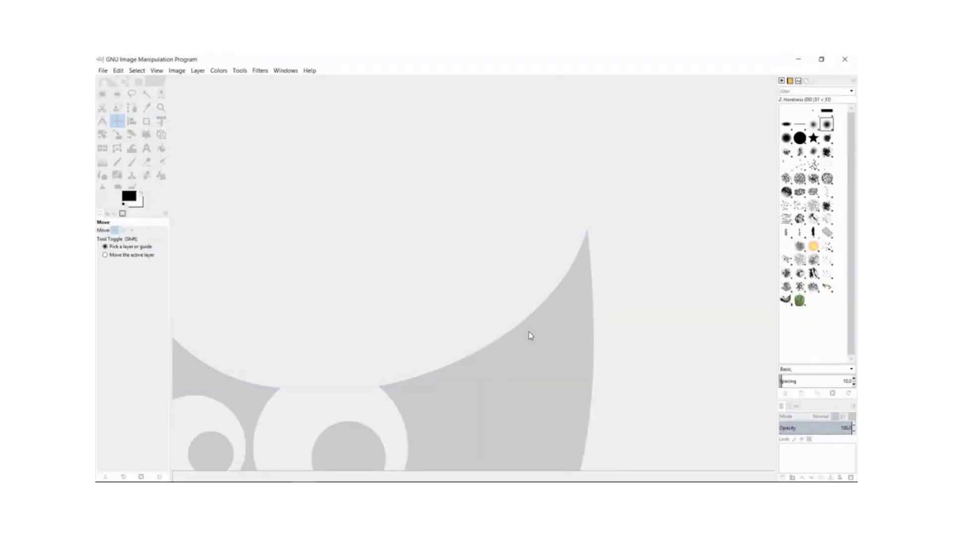
Open the image HKUST-campus.jpg from the recently used files.
{"action": "left_click", "coordinate": [103, 72]}
{"action": "left_click", "coordinate": [119, 101]}
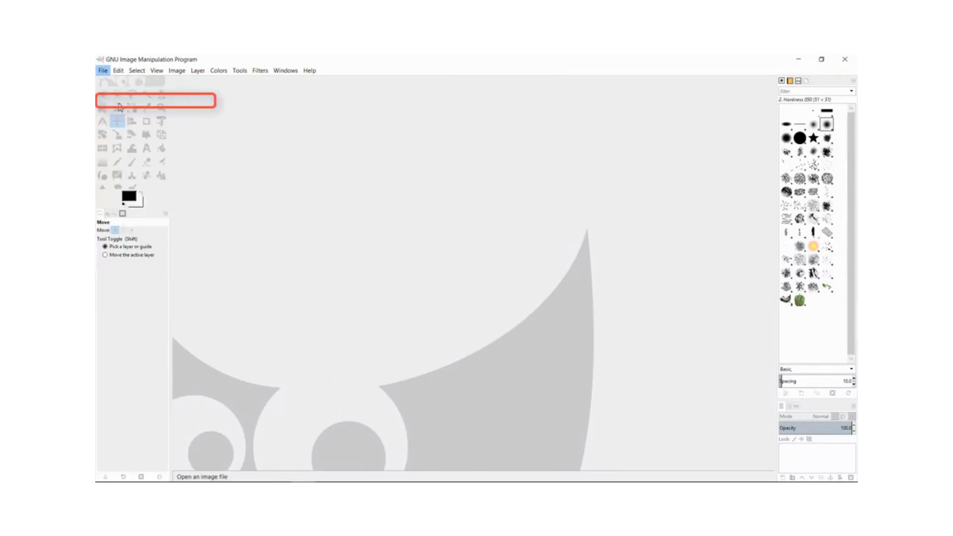
{"action": "left_click", "coordinate": [206, 119]}
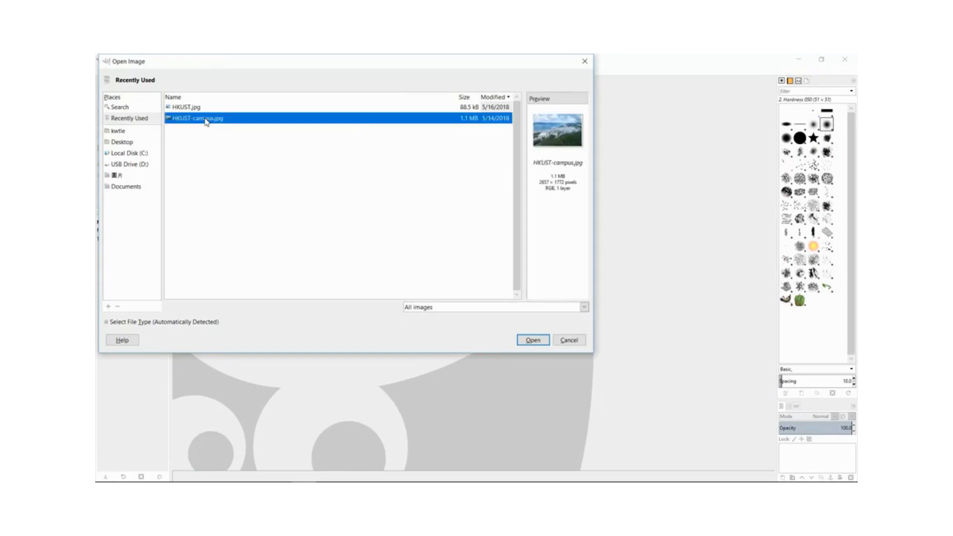
{"action": "double_click", "coordinate": [205, 120]}
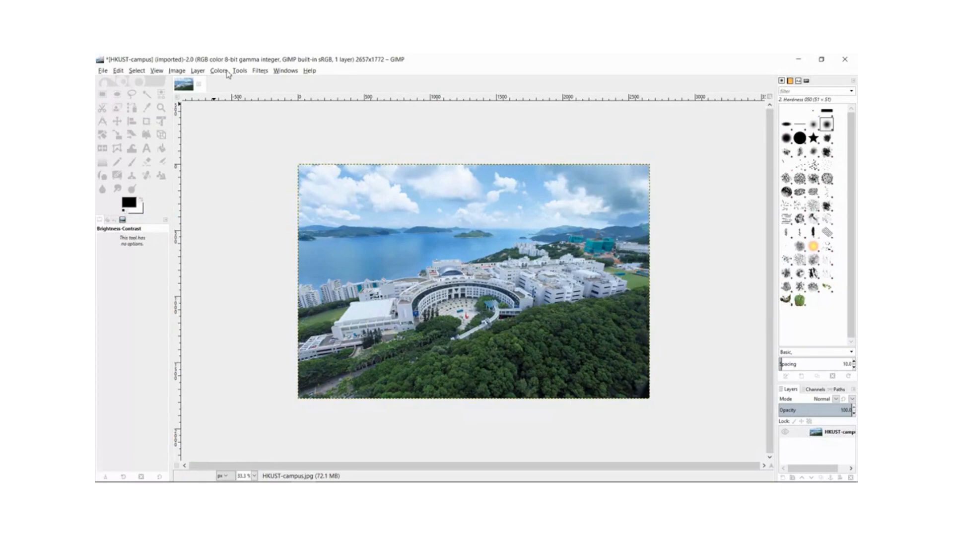
Try Brightness-Contrast on the photo with brightness -24 and contrast -28, and reset both values.
{"action": "left_click", "coordinate": [221, 72]}
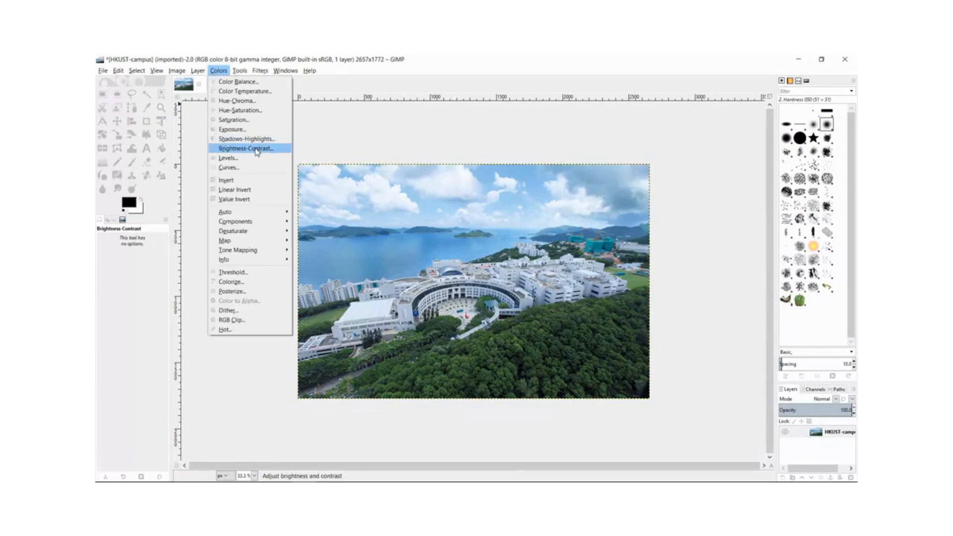
{"action": "left_click", "coordinate": [255, 148]}
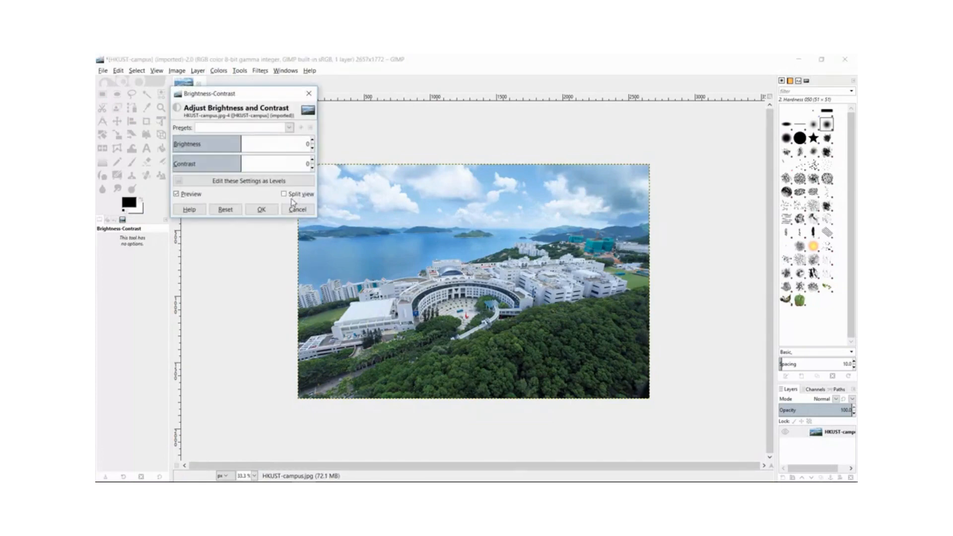
{"action": "left_click_drag", "start_coordinate": [258, 149], "coordinate": [315, 177]}
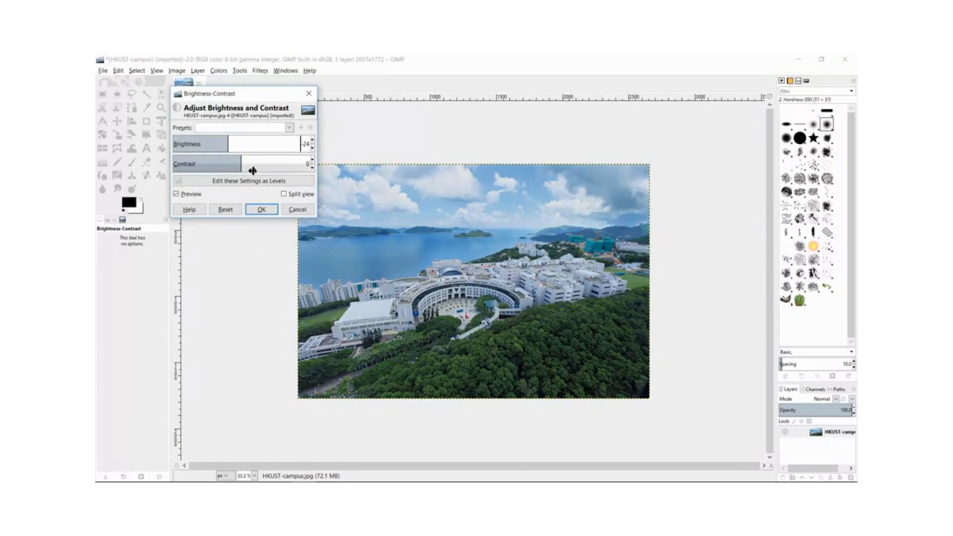
{"action": "mouse_move", "coordinate": [248, 168]}
{"action": "left_mouse_down"}
{"action": "mouse_move", "coordinate": [308, 161]}
{"action": "mouse_move", "coordinate": [341, 178]}
{"action": "mouse_move", "coordinate": [242, 170]}
{"action": "left_mouse_up"}
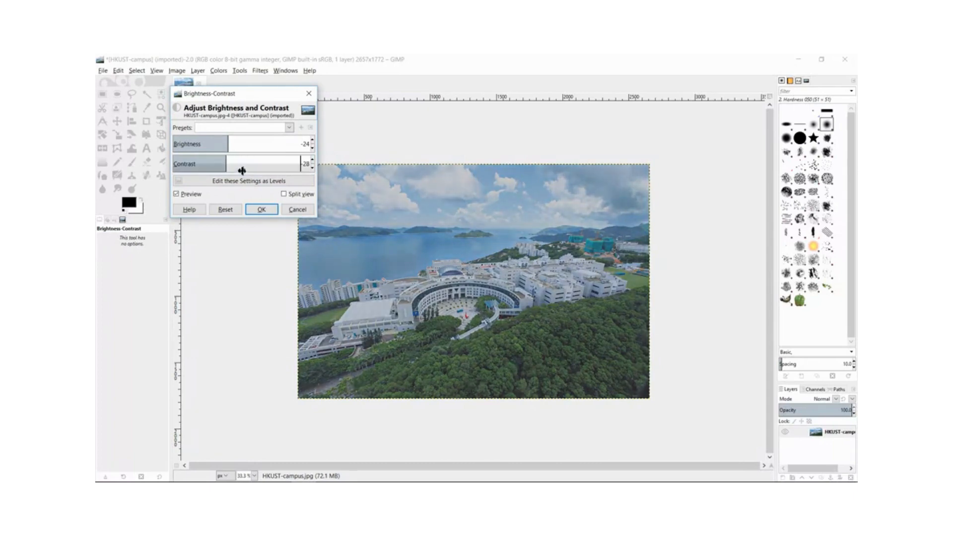
{"action": "left_click", "coordinate": [225, 209]}
{"action": "left_click", "coordinate": [262, 209]}
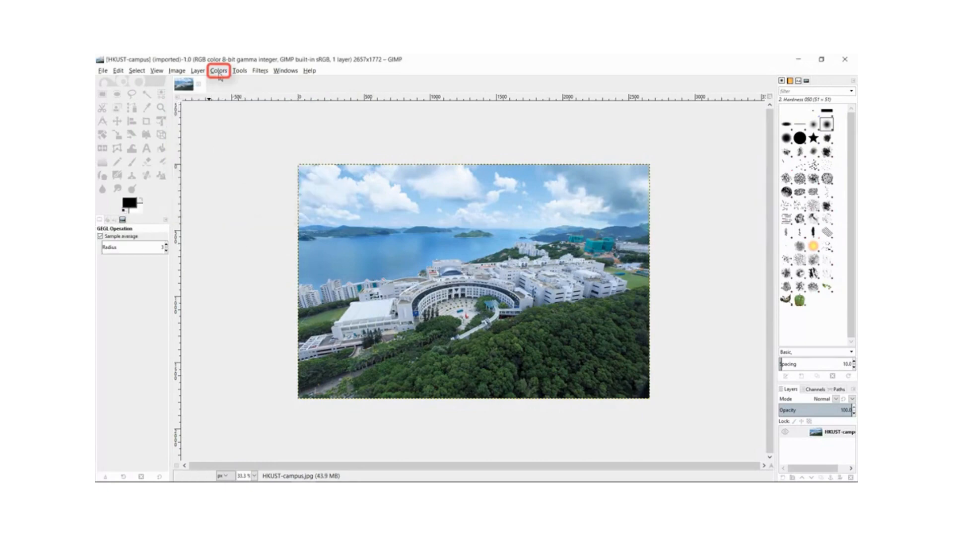
Apply Hue-Saturation to the photo's green primary colour with the hue set to 160.4.
{"action": "left_click", "coordinate": [219, 74]}
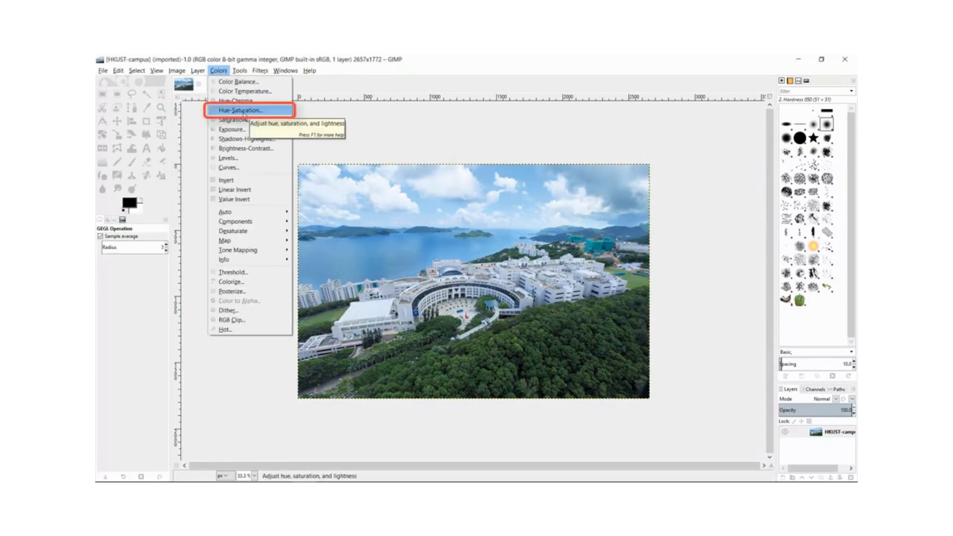
{"action": "left_click", "coordinate": [242, 110]}
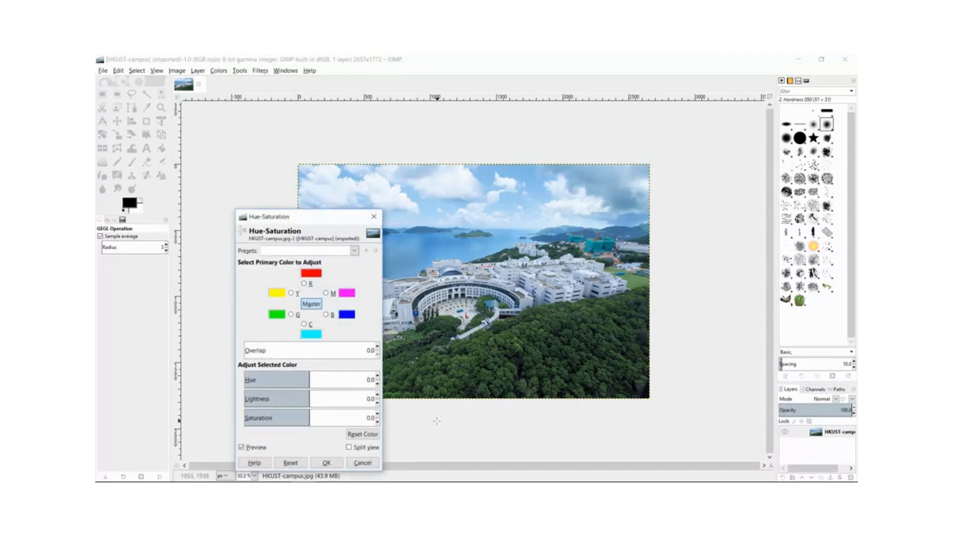
{"action": "left_click", "coordinate": [408, 344]}
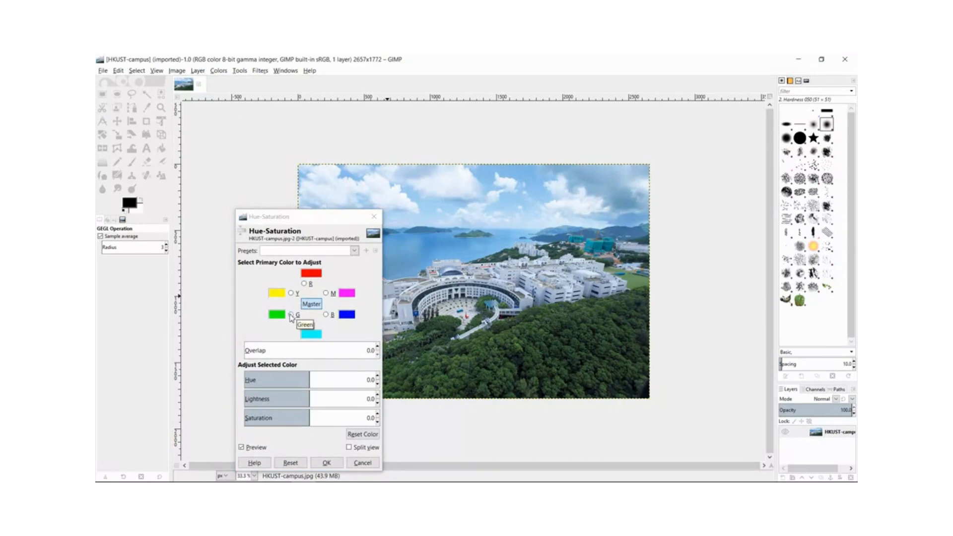
{"action": "left_click", "coordinate": [291, 315]}
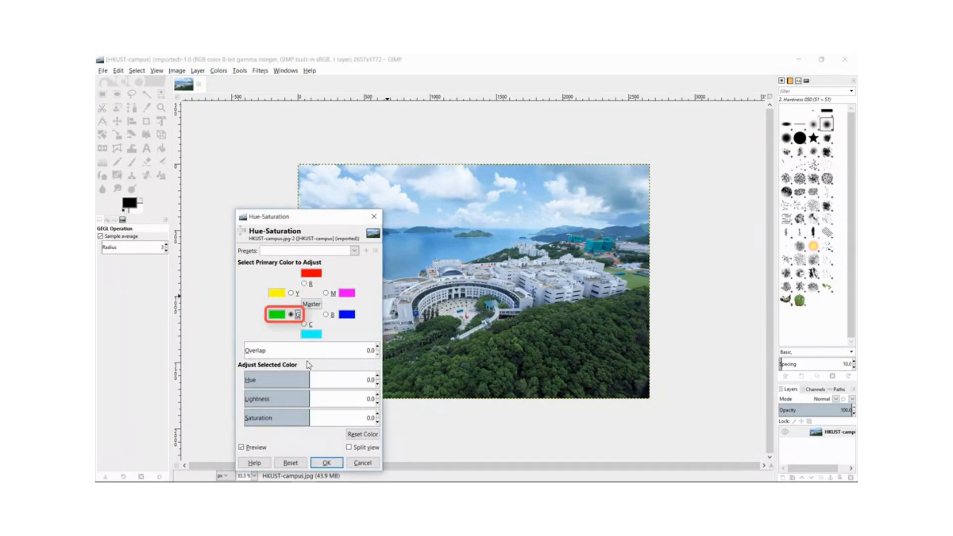
{"action": "left_click_drag", "start_coordinate": [309, 380], "coordinate": [368, 390]}
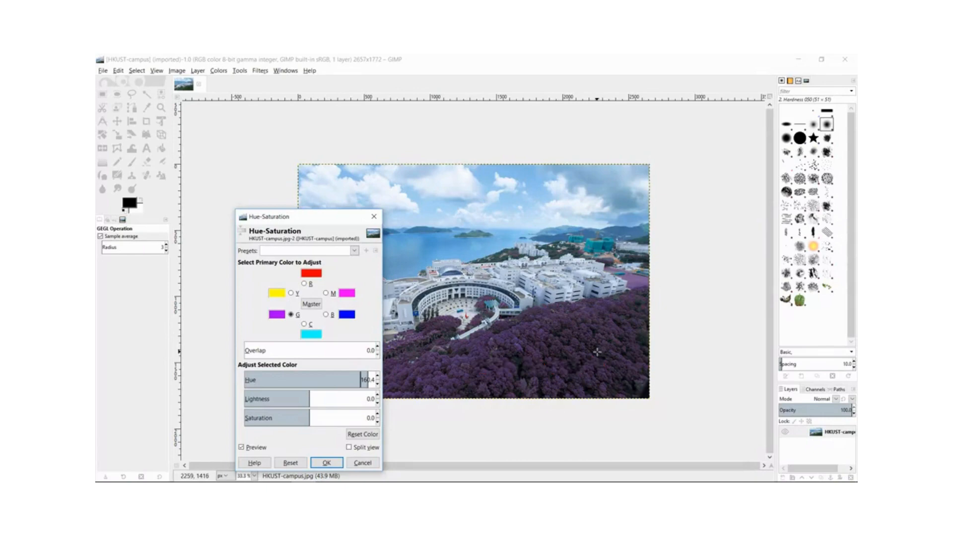
{"action": "left_click", "coordinate": [333, 462]}
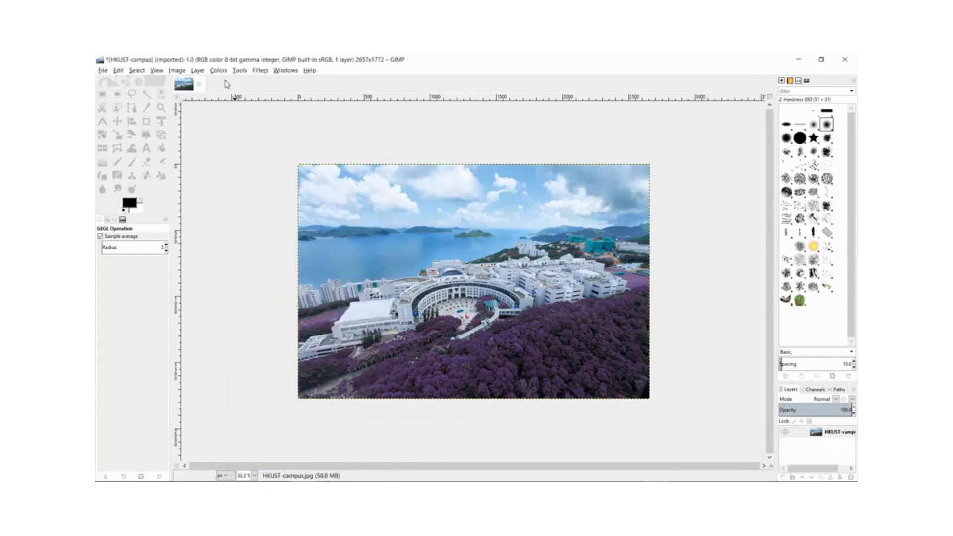
Desaturate the campus photo into shades of gray.
{"action": "left_click", "coordinate": [218, 71]}
{"action": "mouse_move", "coordinate": [248, 231]}
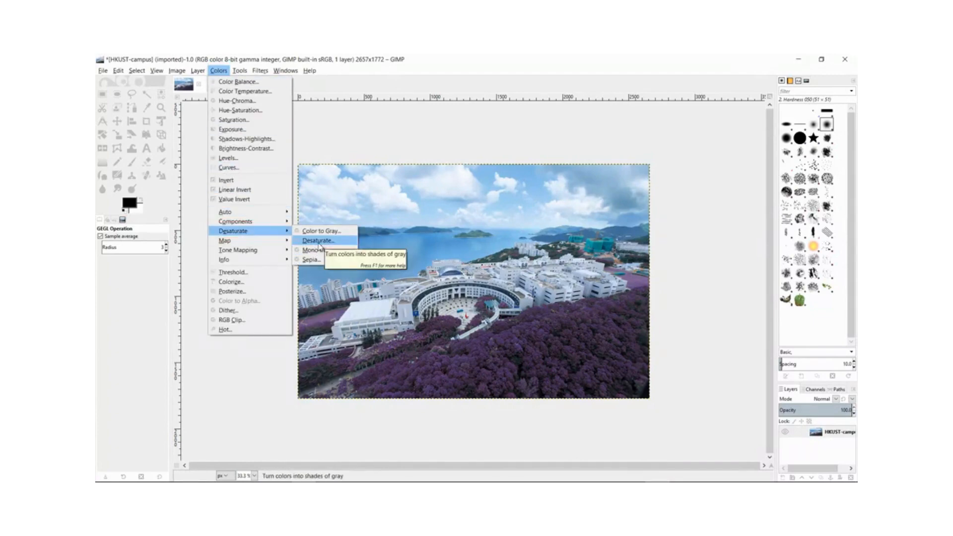
{"action": "left_click", "coordinate": [319, 241]}
{"action": "left_click", "coordinate": [326, 292]}
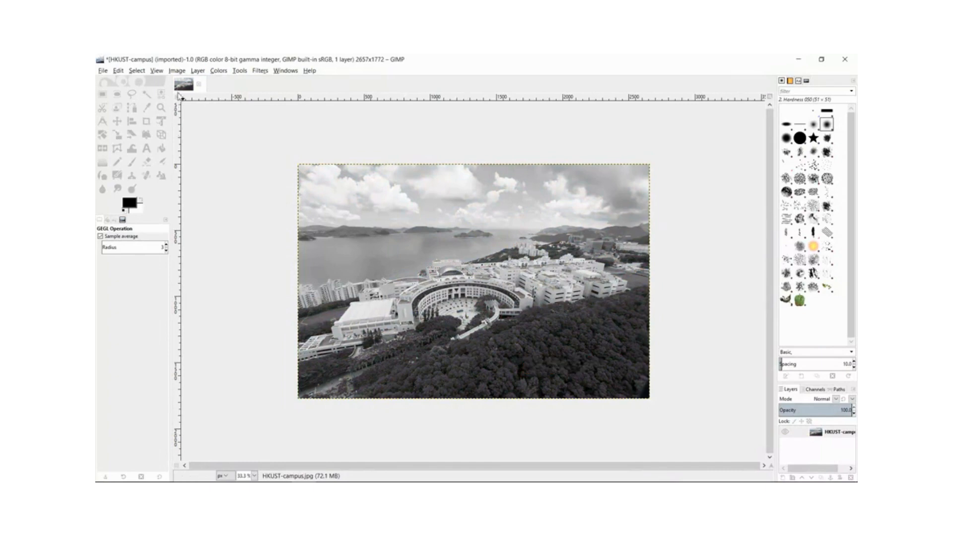
Undo the desaturation, redo it, and undo it again.
{"action": "left_click", "coordinate": [118, 71]}
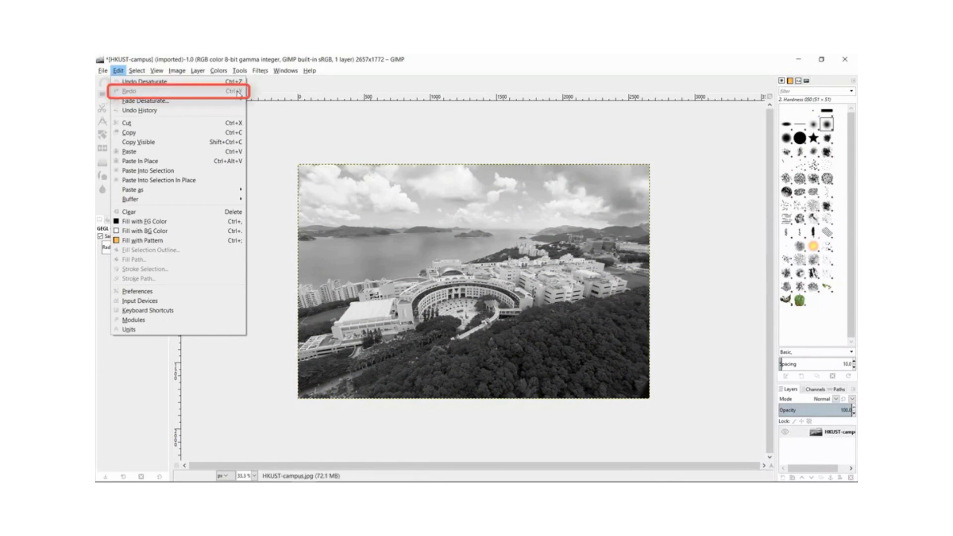
{"action": "left_click", "coordinate": [524, 60]}
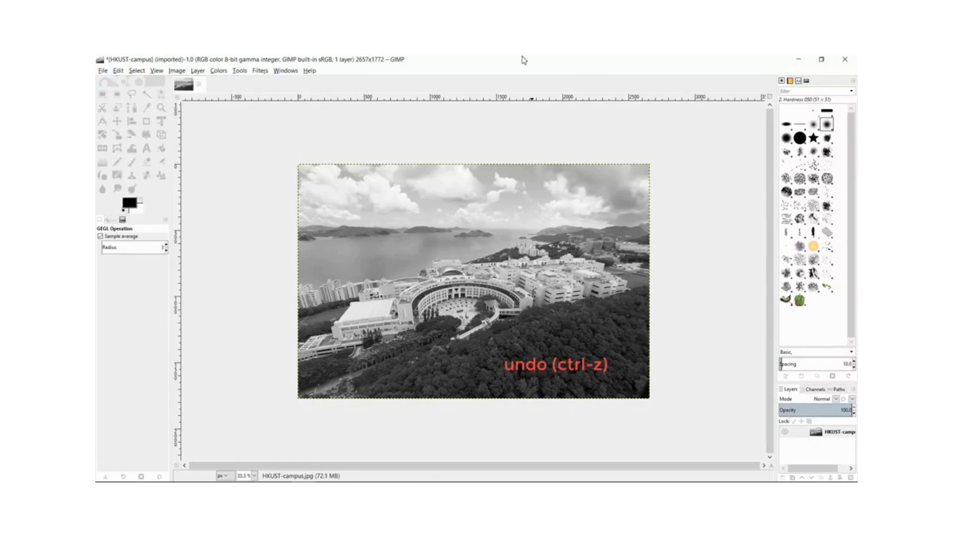
{"action": "key", "text": "ctrl+y"}
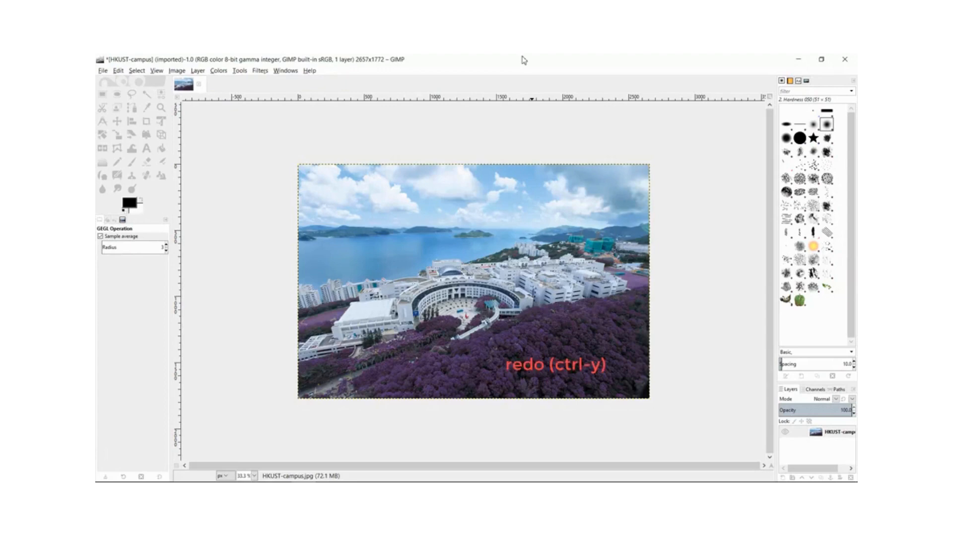
{"action": "key", "text": "ctrl+y"}
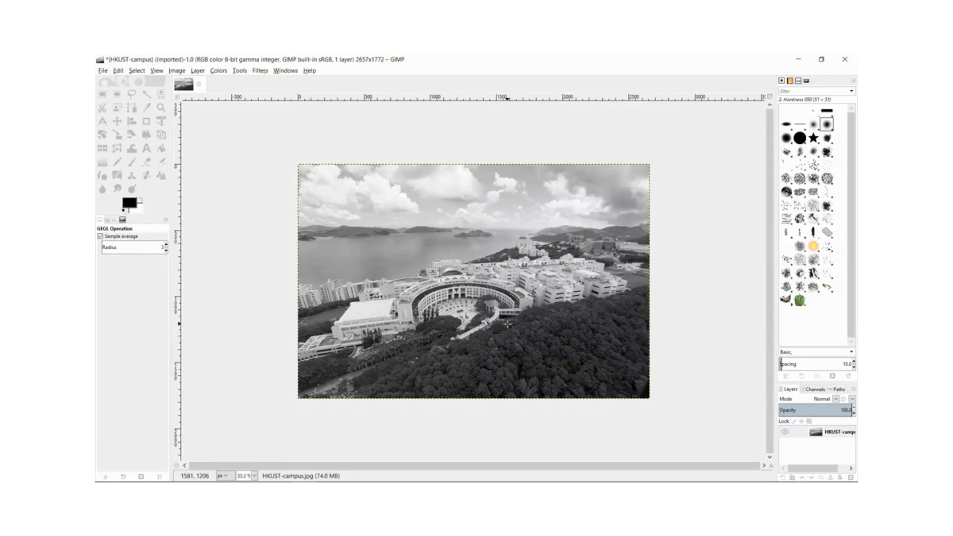
{"action": "key", "text": "ctrl+z"}
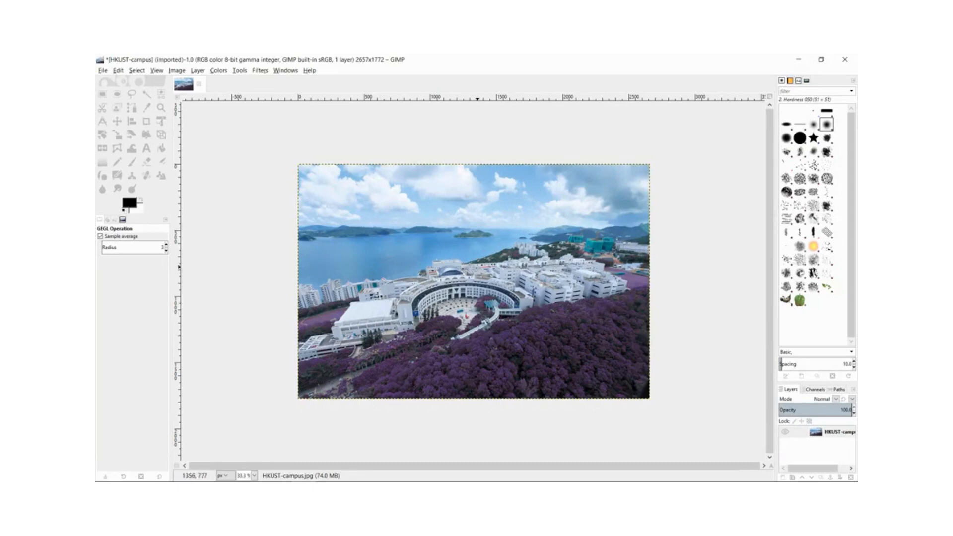
Draw an elliptical selection around the semicircular building and its plaza in the middle of the photo.
{"action": "left_click", "coordinate": [116, 98]}
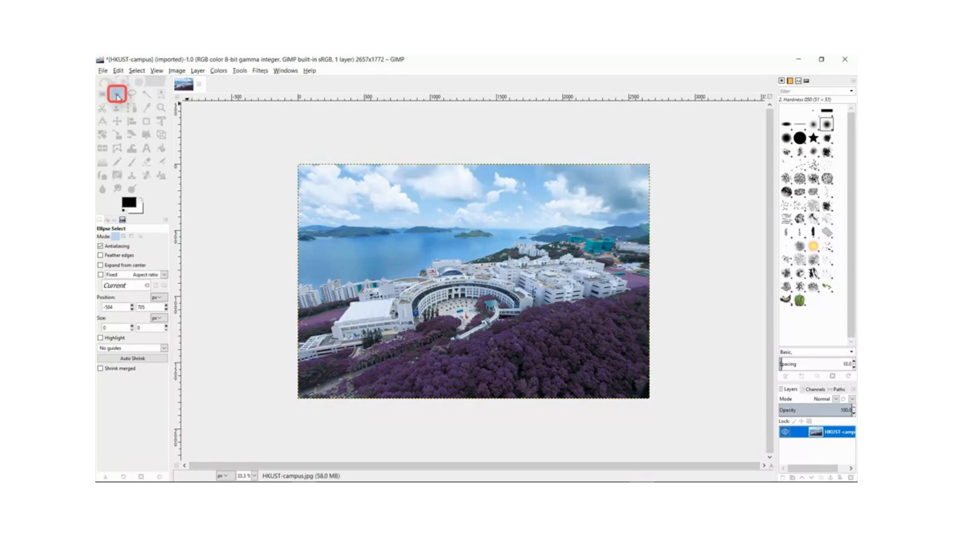
{"action": "left_click_drag", "start_coordinate": [402, 286], "coordinate": [504, 322]}
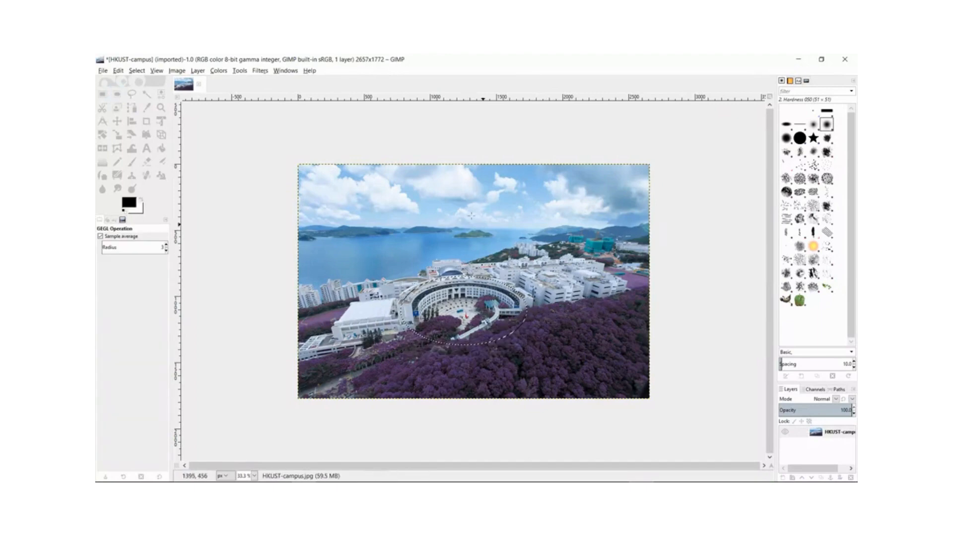
Try a Gaussian Blur with Size X and Size Y of 4.50 inside the elliptical selection, and undo it.
{"action": "left_click", "coordinate": [263, 72]}
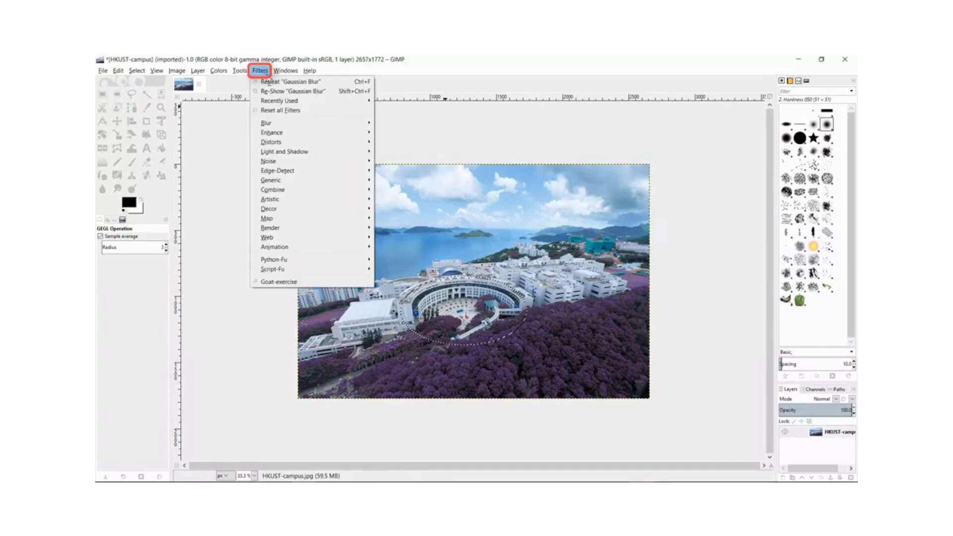
{"action": "mouse_move", "coordinate": [367, 123]}
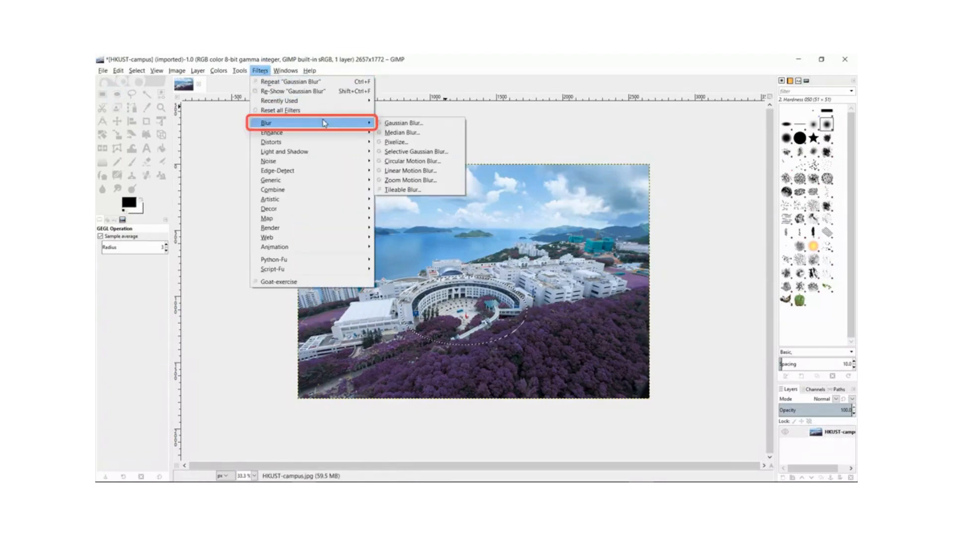
{"action": "left_click", "coordinate": [388, 125]}
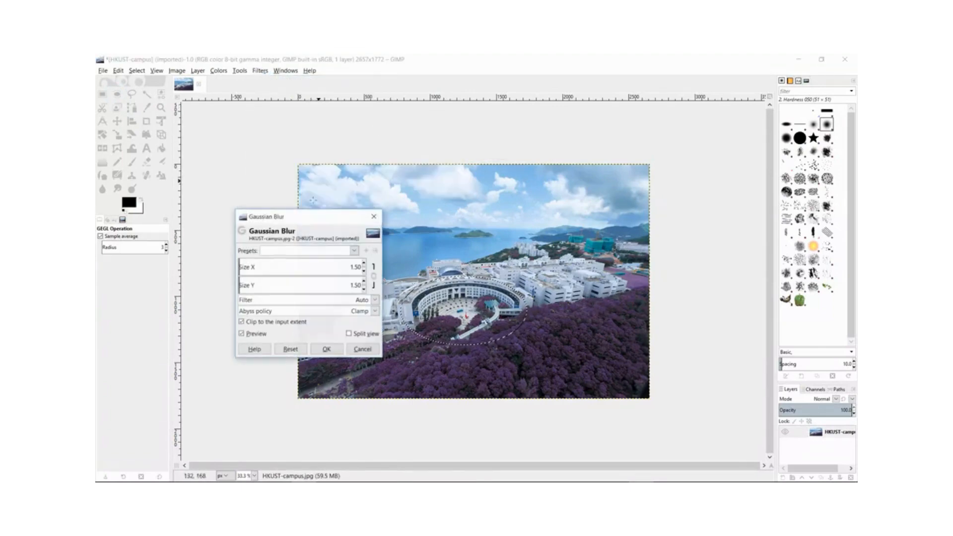
{"action": "left_click", "coordinate": [364, 265]}
{"action": "left_click", "coordinate": [364, 265]}
{"action": "left_click", "coordinate": [364, 264]}
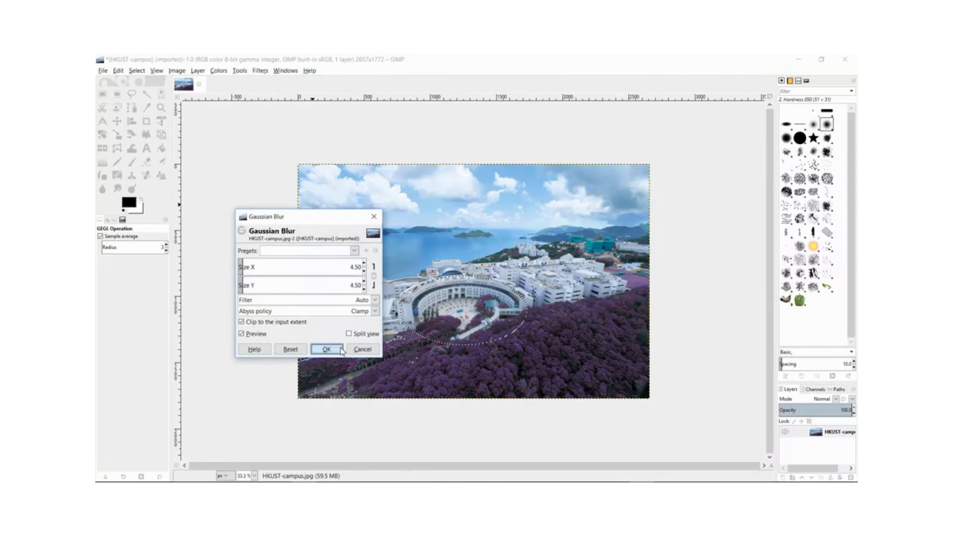
{"action": "left_click", "coordinate": [326, 350]}
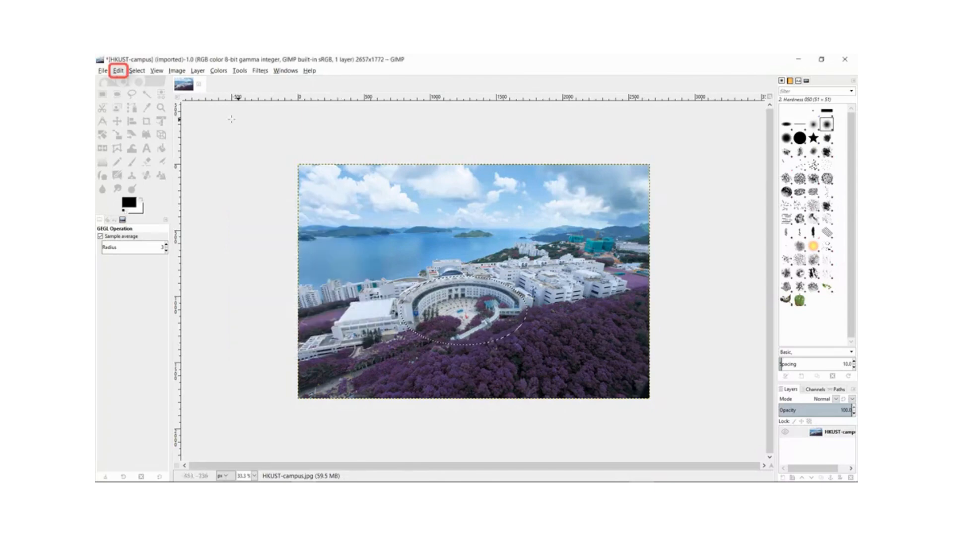
{"action": "left_click", "coordinate": [118, 71]}
{"action": "left_click", "coordinate": [132, 81]}
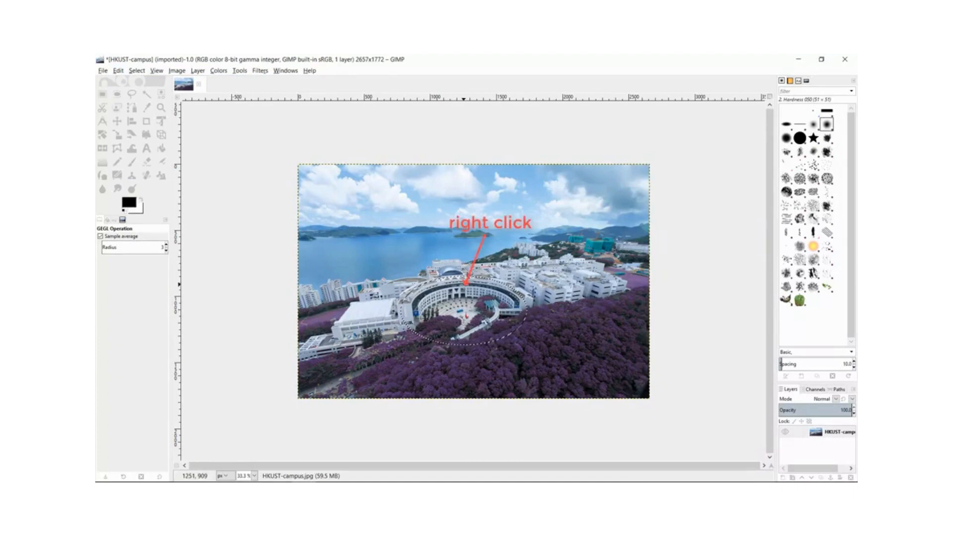
Invert the elliptical selection so that everything around the semicircular building is selected instead.
{"action": "right_click", "coordinate": [504, 316]}
{"action": "mouse_move", "coordinate": [503, 318]}
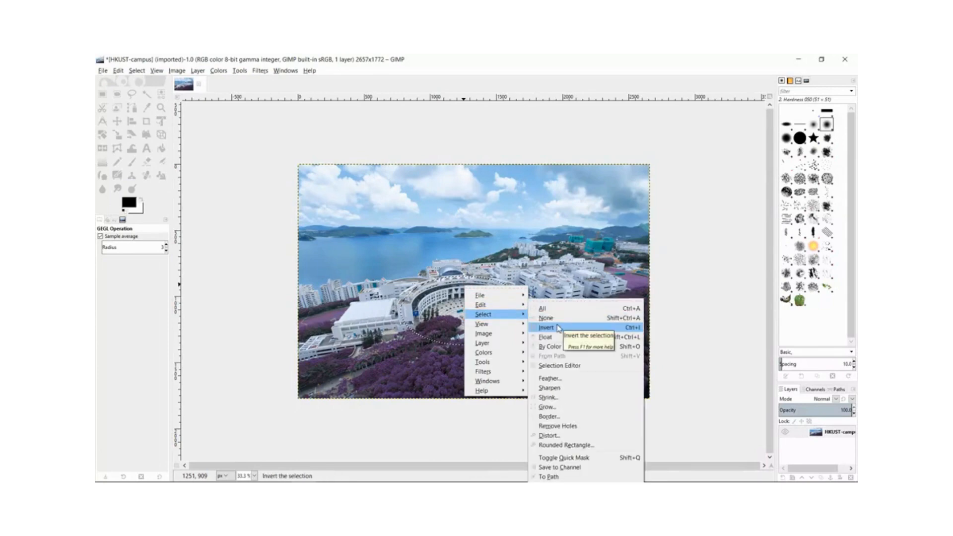
{"action": "left_click", "coordinate": [558, 328]}
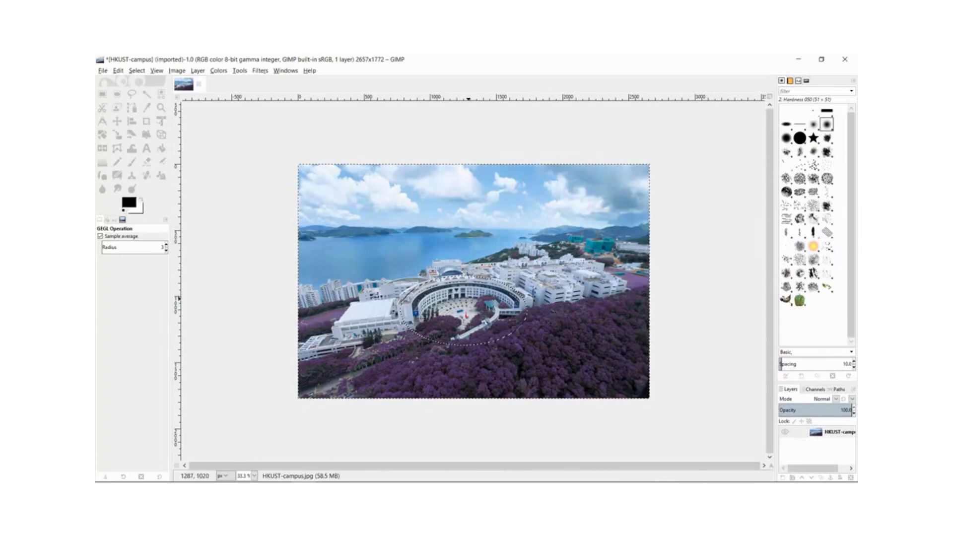
Apply a strong Gaussian Blur to the area outside the ellipse, raising Size X and Size Y to at least 13.50.
{"action": "left_click", "coordinate": [265, 73]}
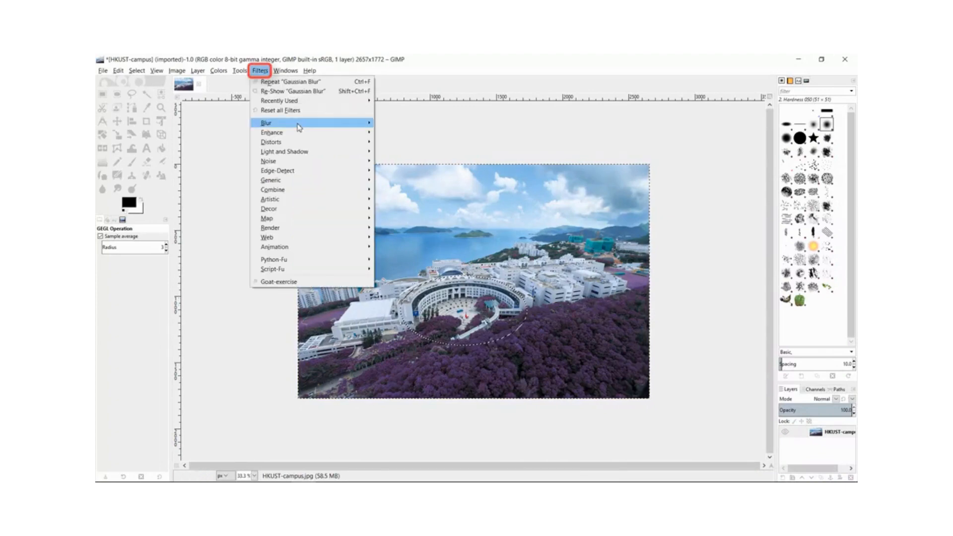
{"action": "mouse_move", "coordinate": [358, 123]}
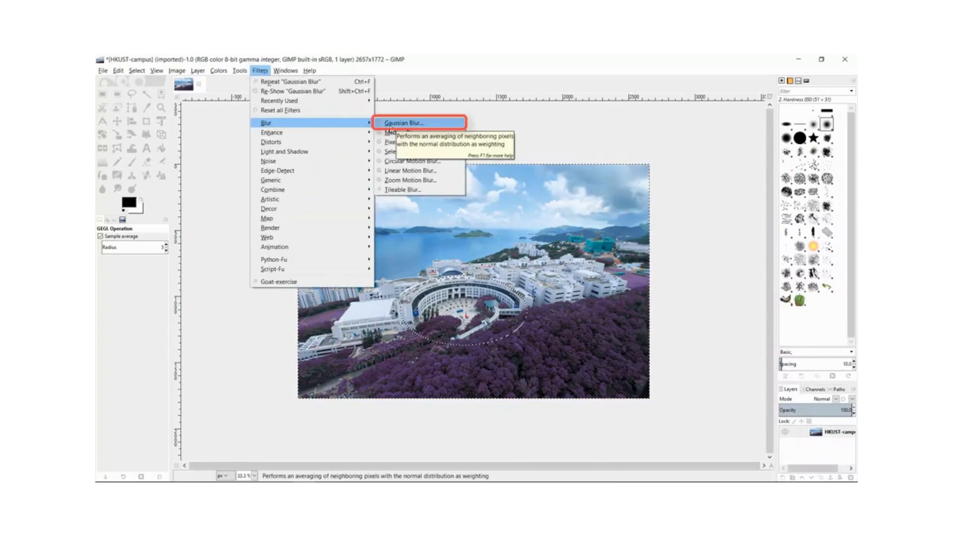
{"action": "left_click", "coordinate": [392, 123]}
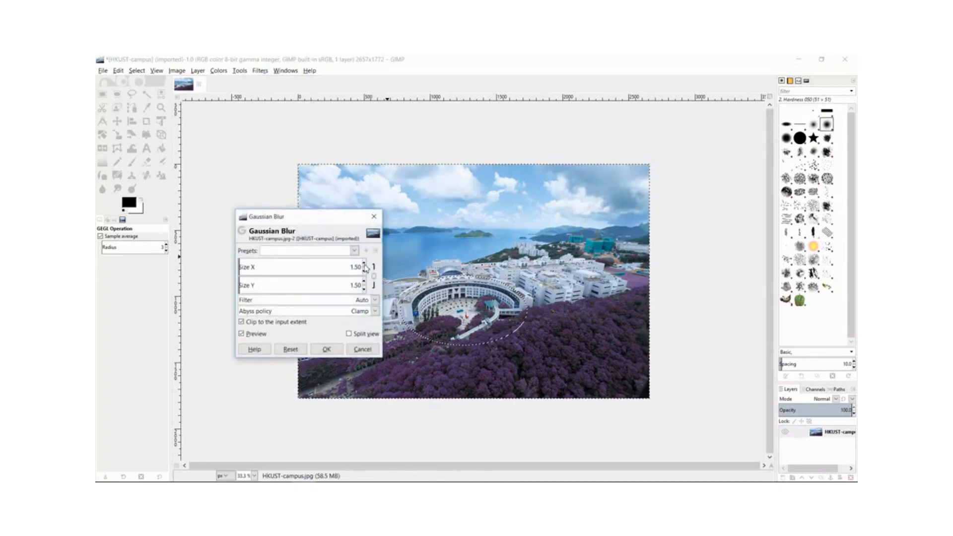
{"action": "left_click", "coordinate": [364, 264]}
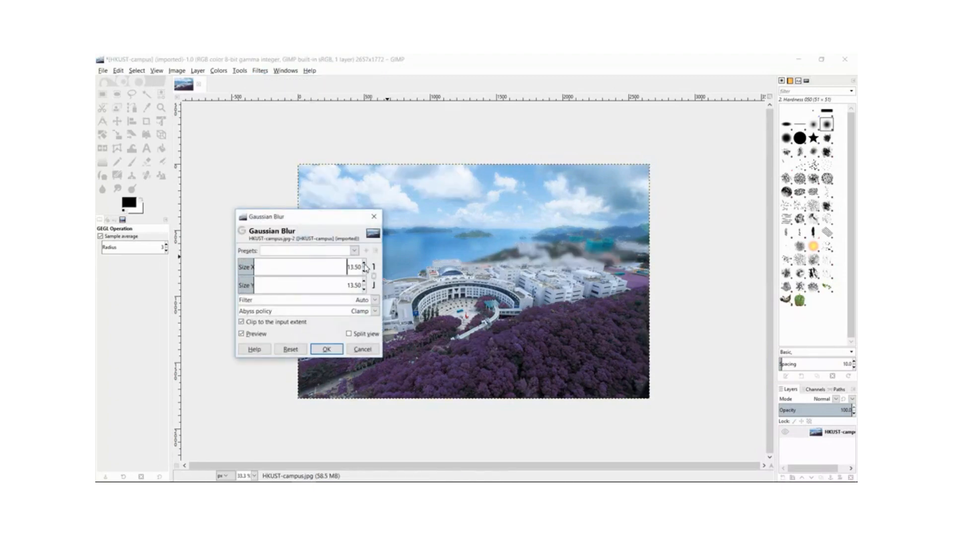
{"action": "left_click", "coordinate": [365, 266]}
{"action": "left_click", "coordinate": [330, 348]}
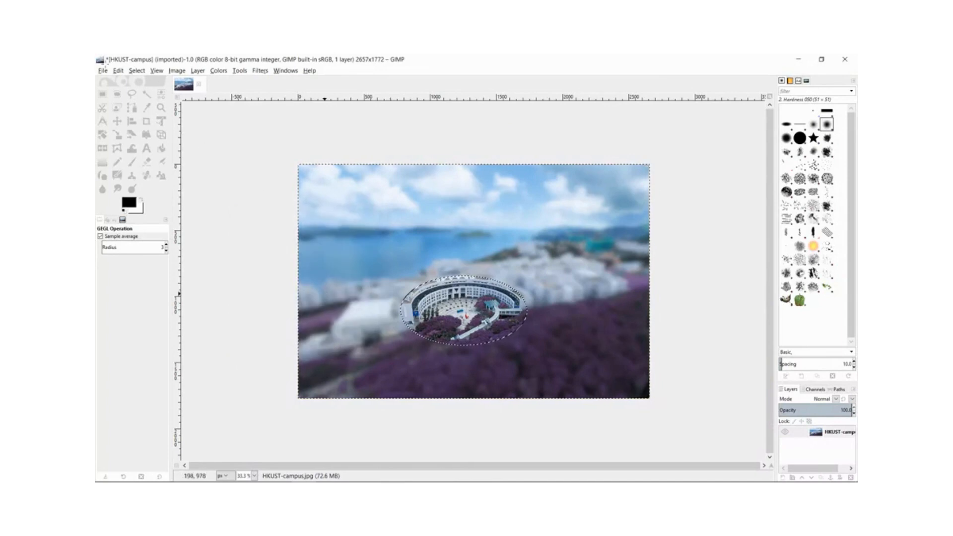
Save the edited campus image.
{"action": "left_click", "coordinate": [103, 71]}
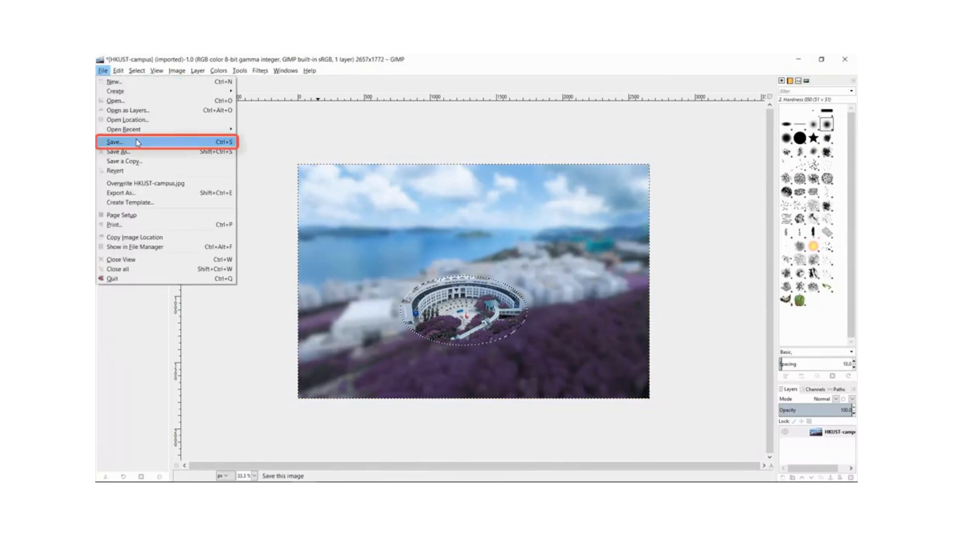